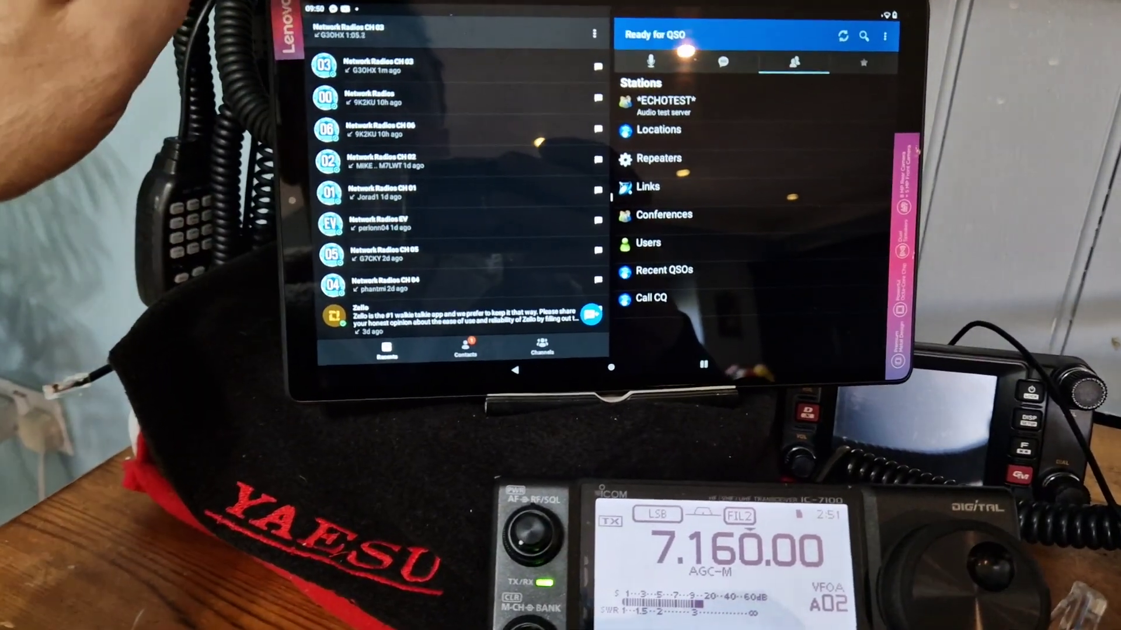
Open Zello's Network Radios CH 03 channel and list EchoLink's United Kingdom stations by location
left_click(456, 66)
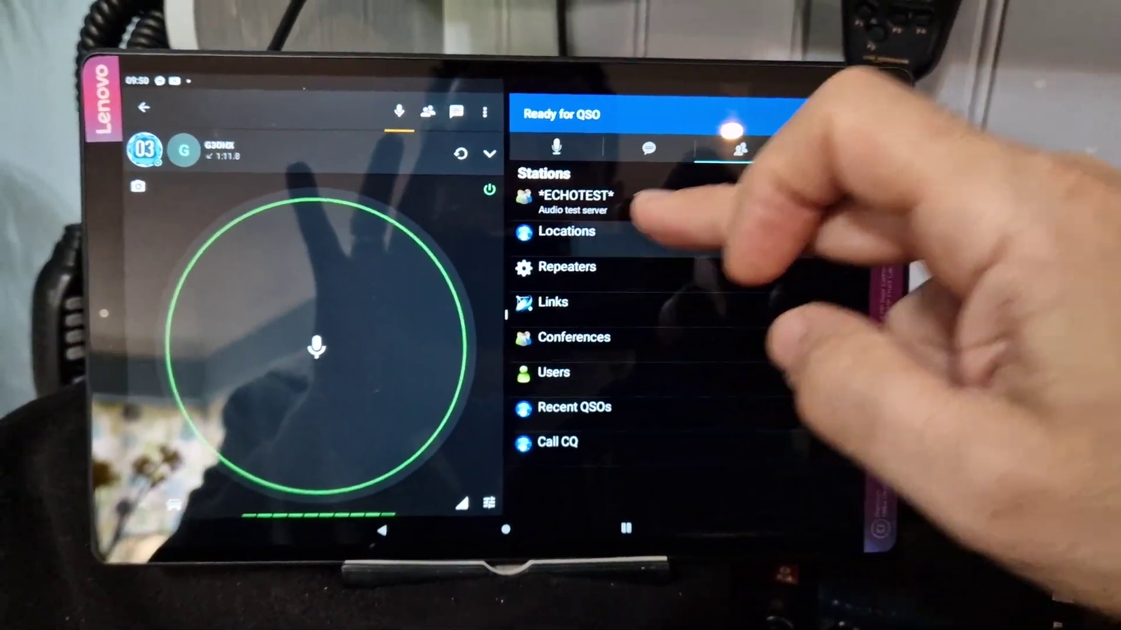
left_click(543, 226)
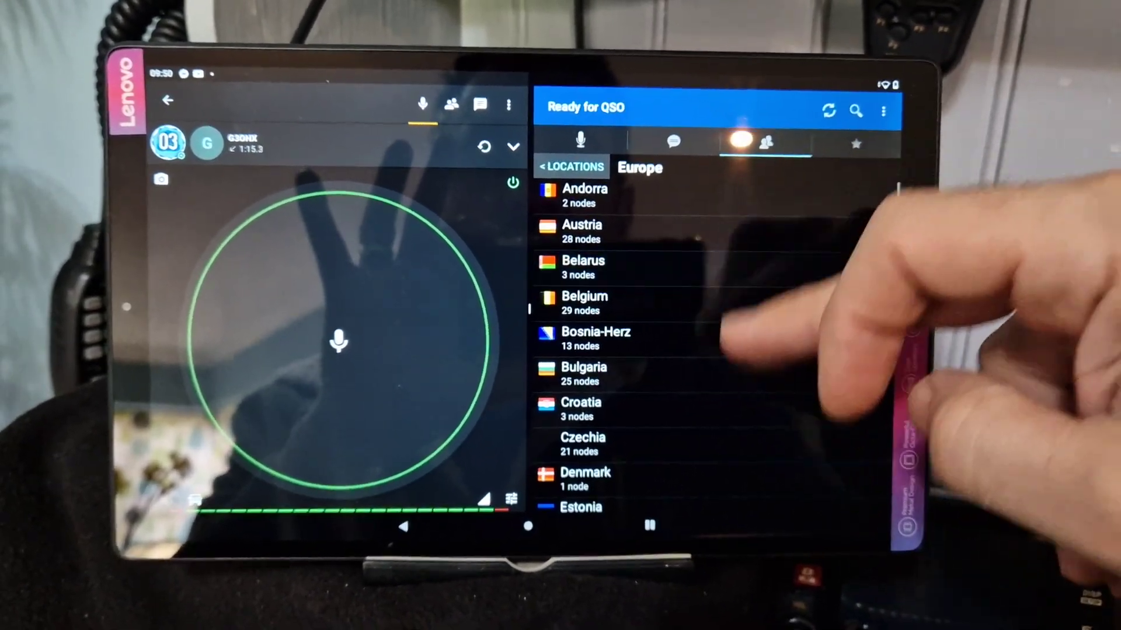
scroll(700, 351, "down", 10)
left_click(613, 443)
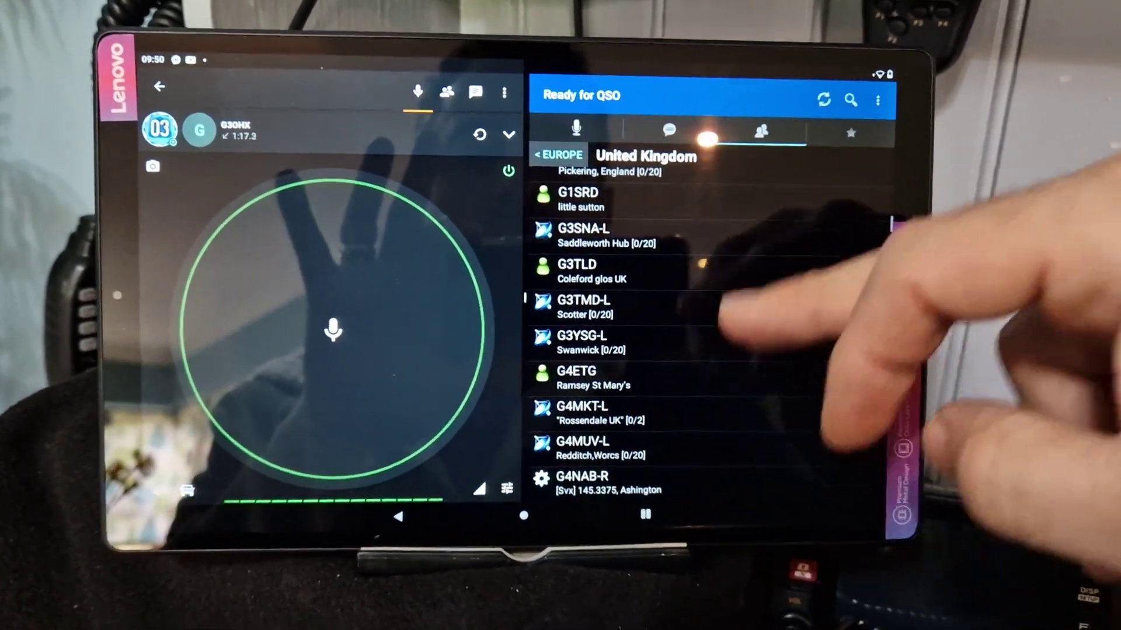
scroll(701, 351, "down", 6)
scroll(701, 351, "down", 3)
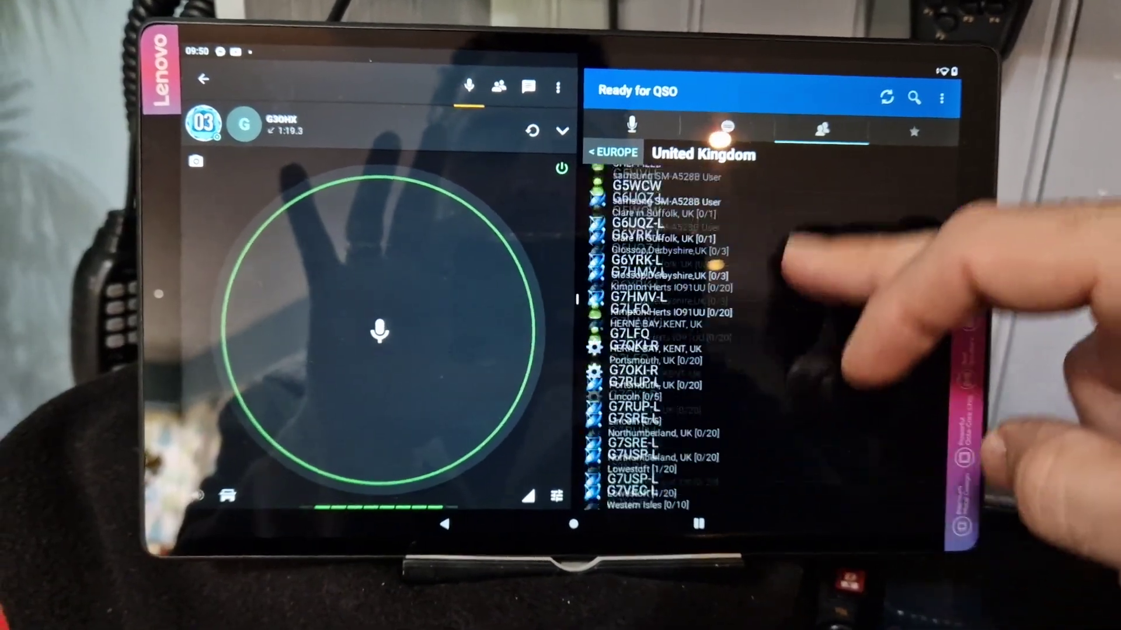
scroll(701, 351, "down", 8)
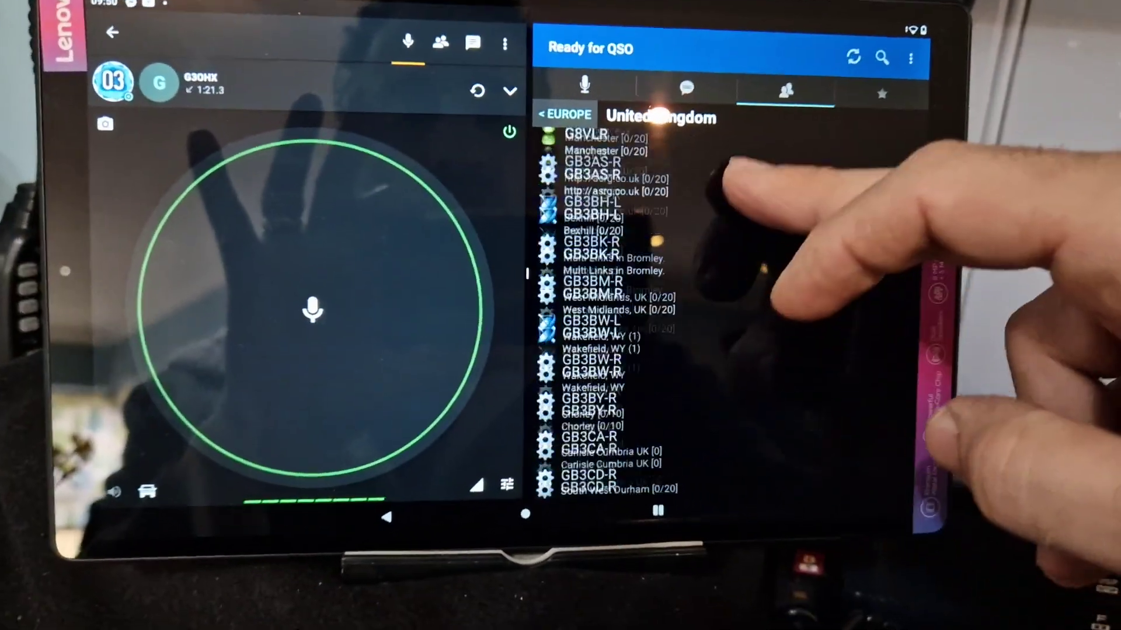
scroll(700, 350, "down", 5)
scroll(701, 306, "down", 5)
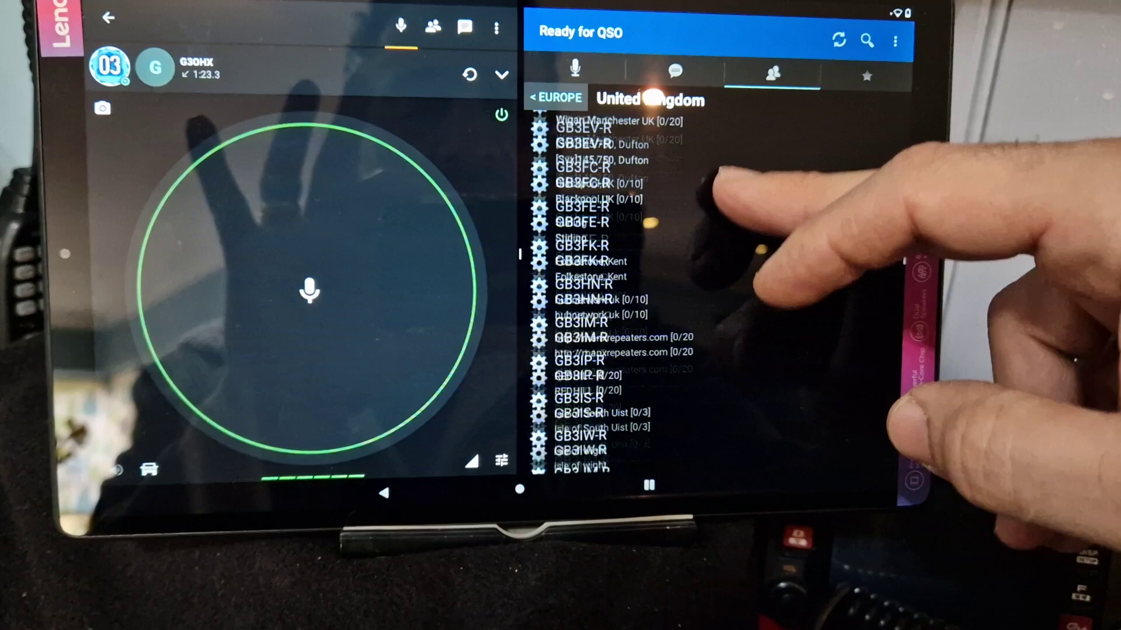
scroll(701, 350, "down", 5)
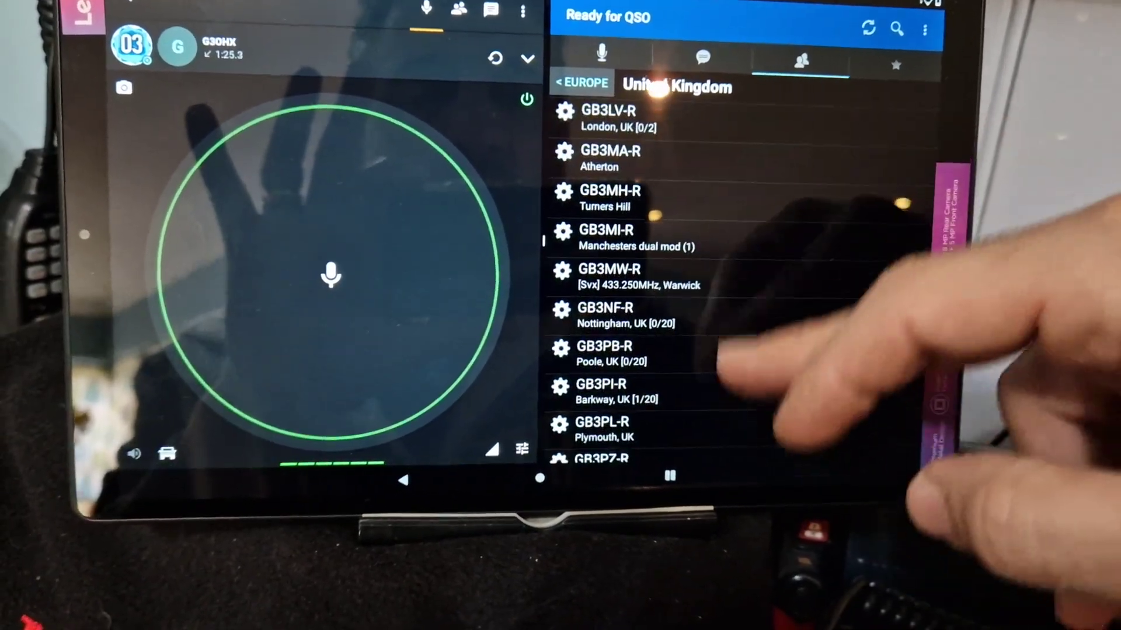
scroll(744, 307, "down", 5)
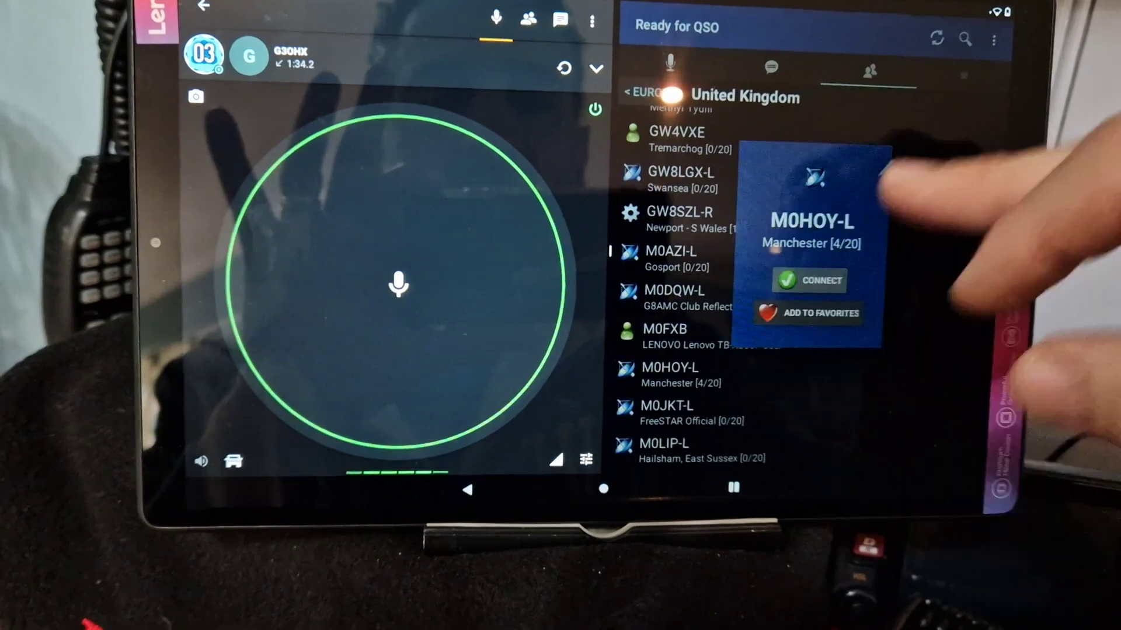
left_click(800, 288)
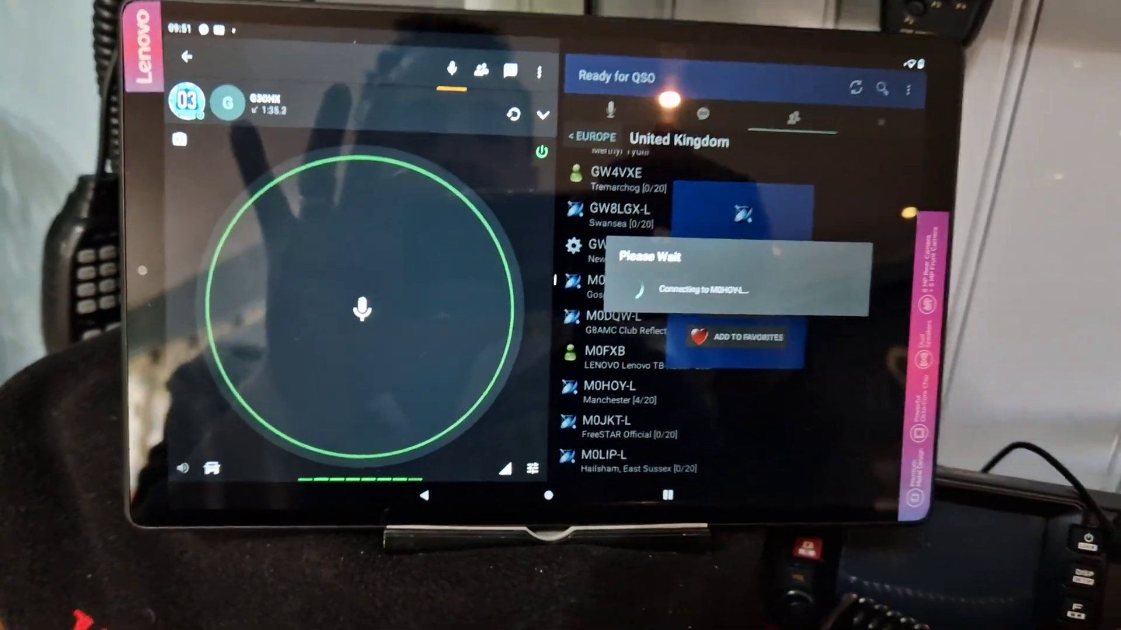